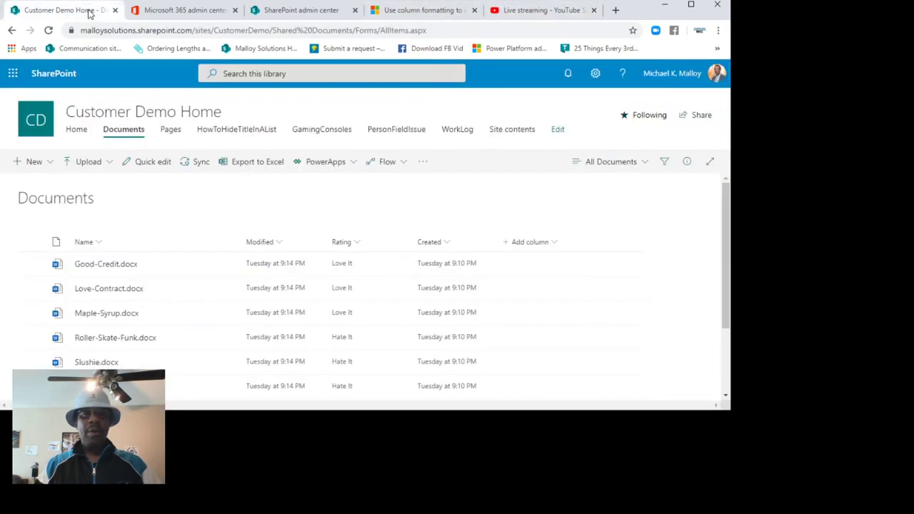
View the column formatting documentation in the maximized browser window and return to the Documents library.
click(691, 6)
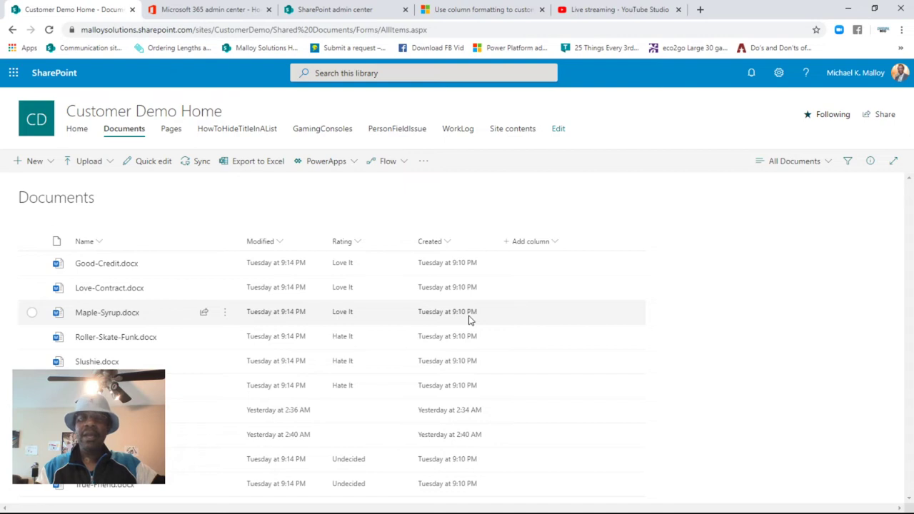
click(501, 17)
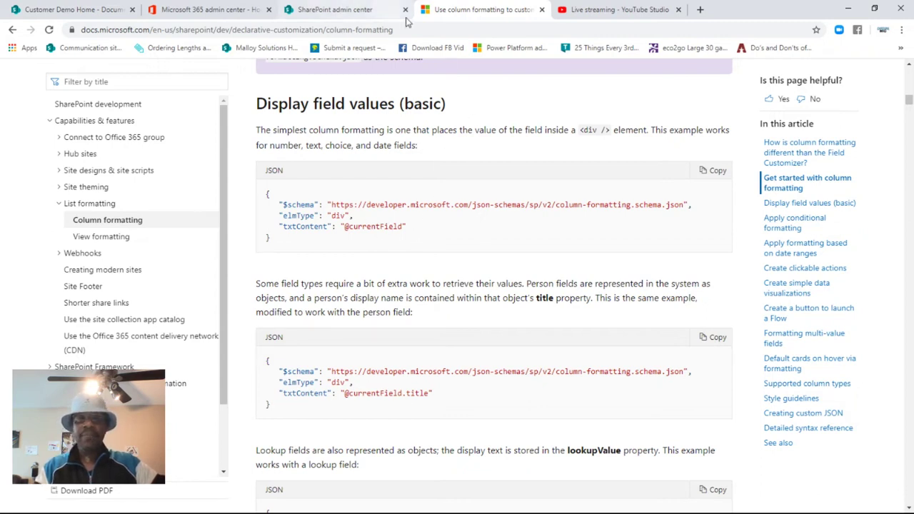
click(110, 11)
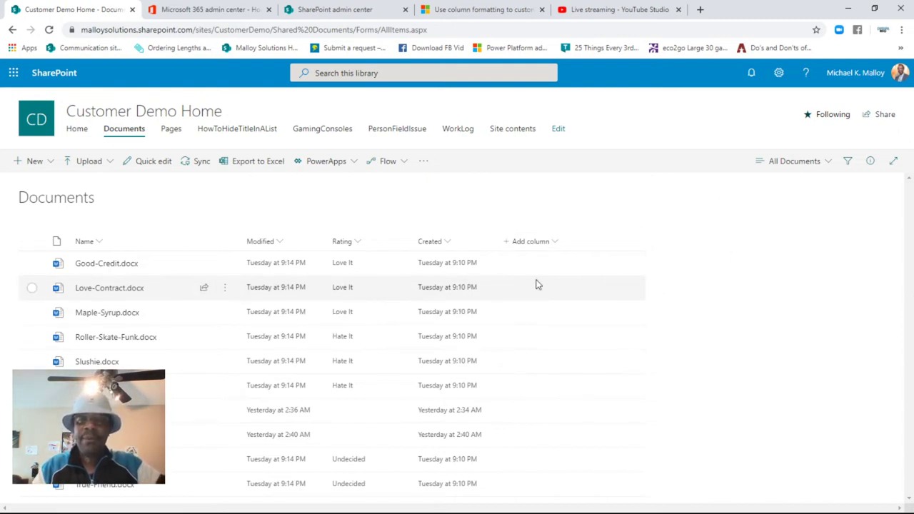
Open formatting for the current All Documents view and delete the default "Show all values as" rule from the entire-row conditional formatting.
click(832, 166)
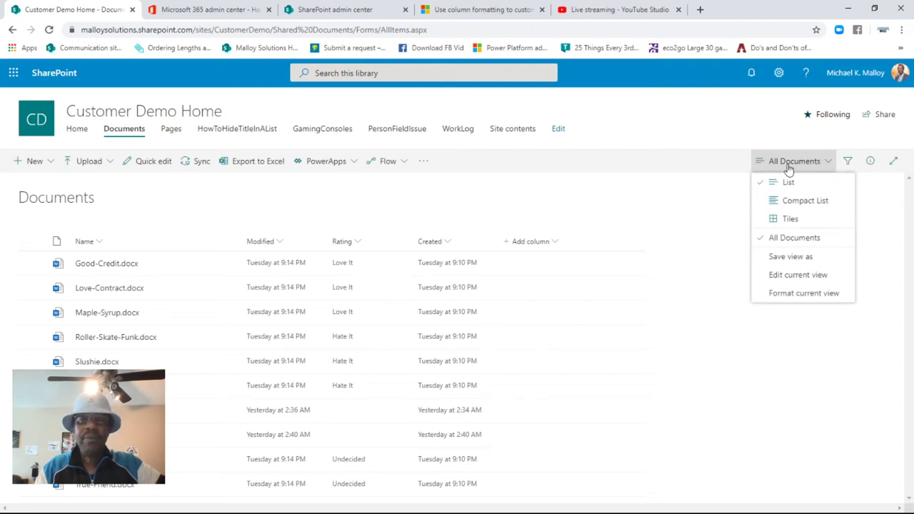
click(801, 298)
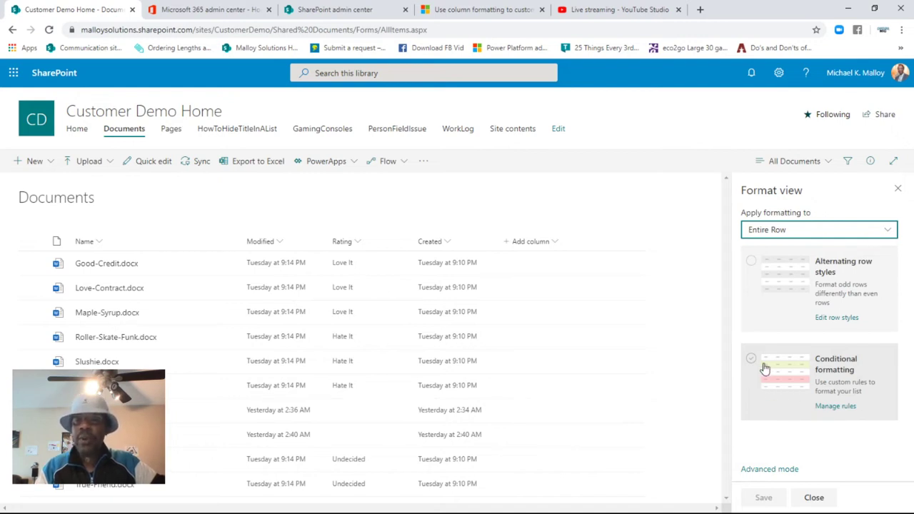
click(836, 408)
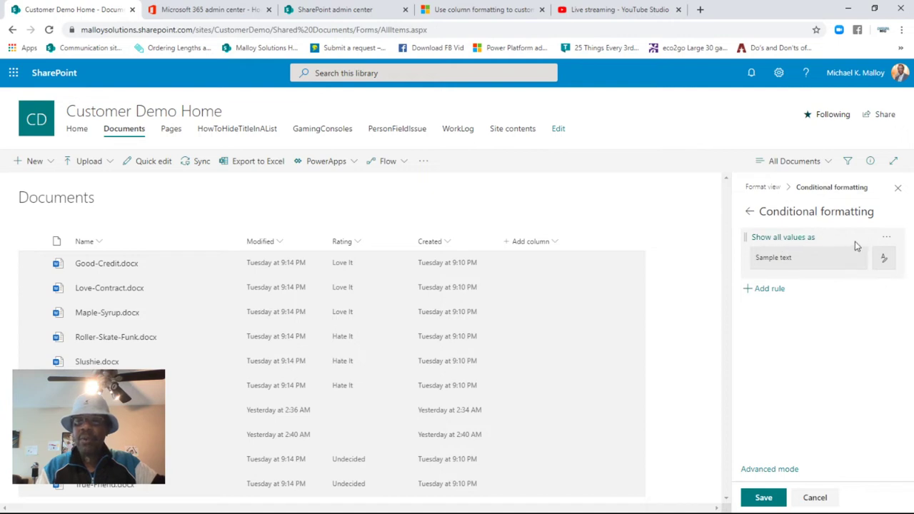
click(886, 238)
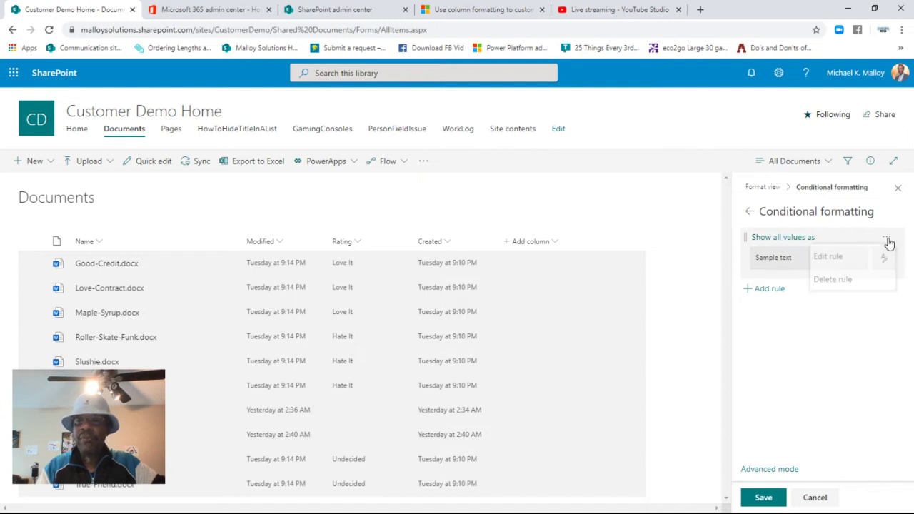
click(821, 283)
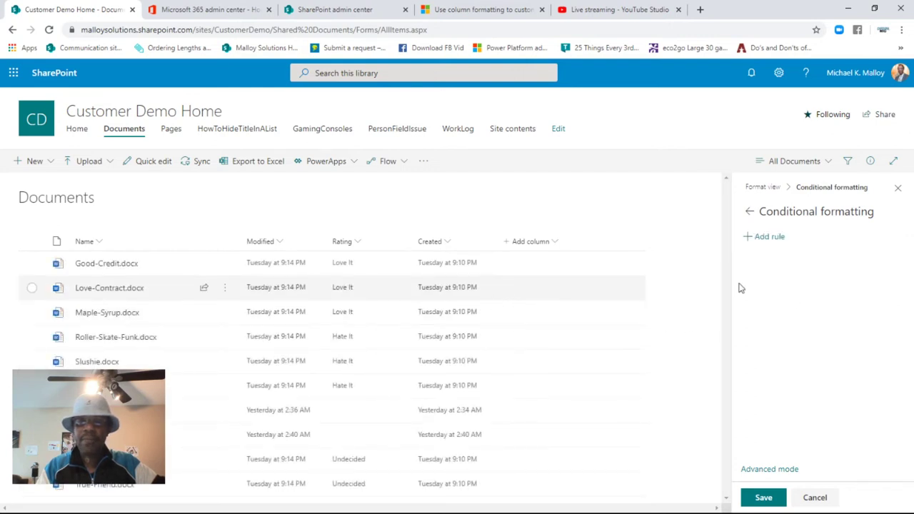
click(750, 214)
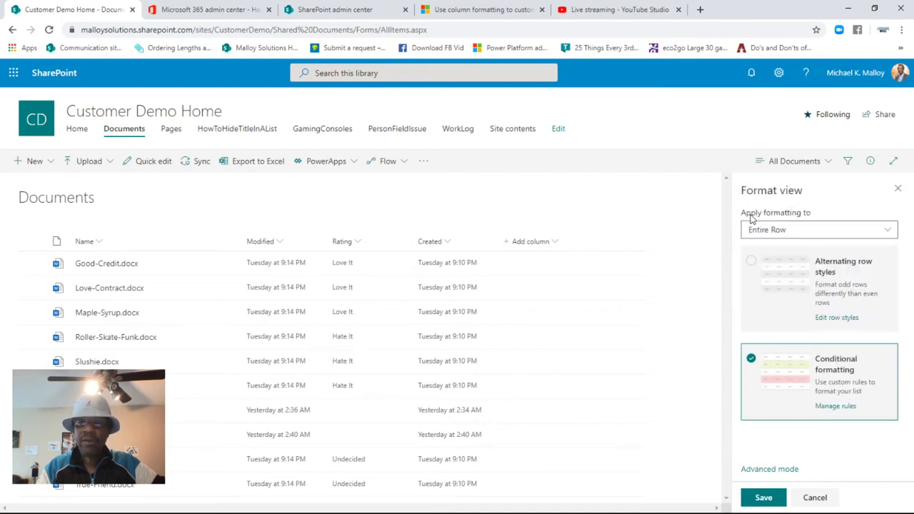
click(752, 361)
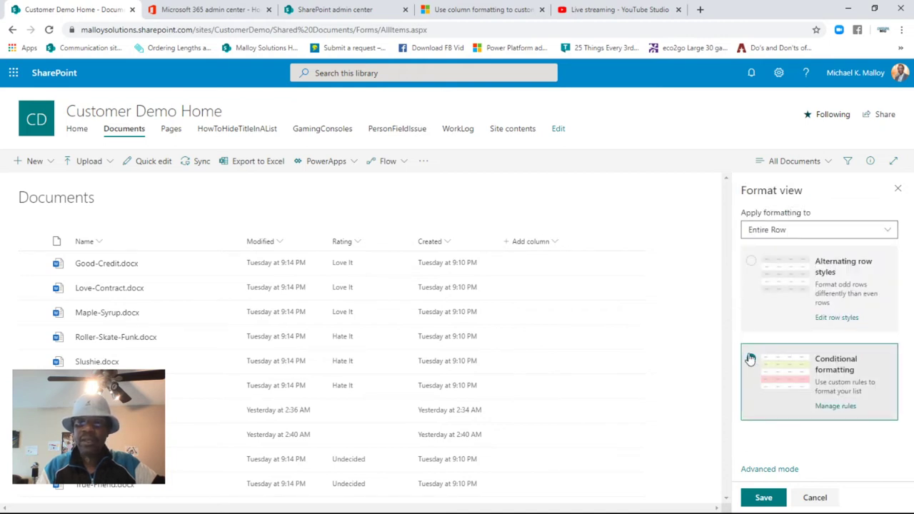
click(800, 378)
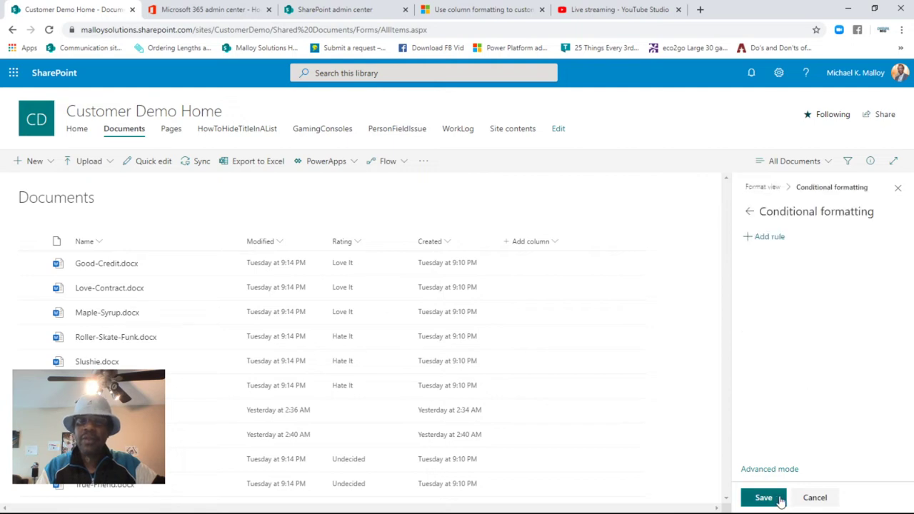
click(750, 212)
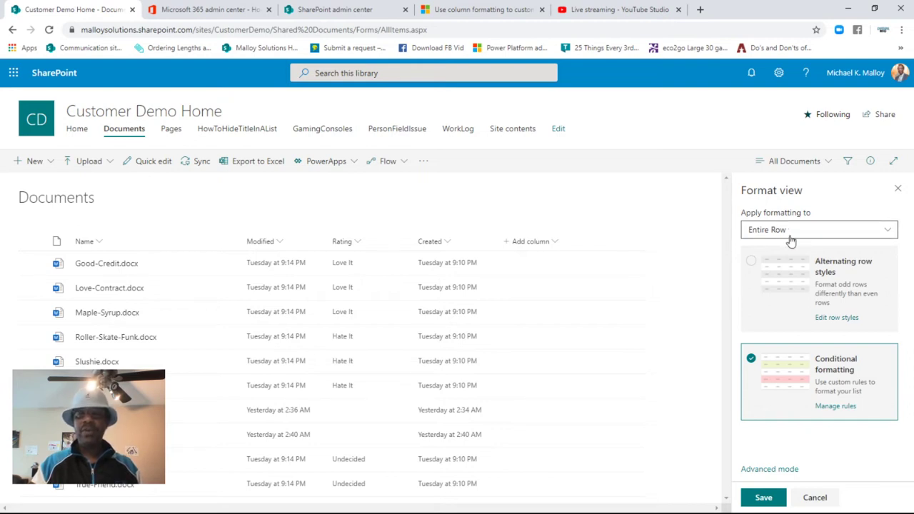
Apply conditional formatting to the Name column instead of the entire row, with no fill for all values.
click(879, 239)
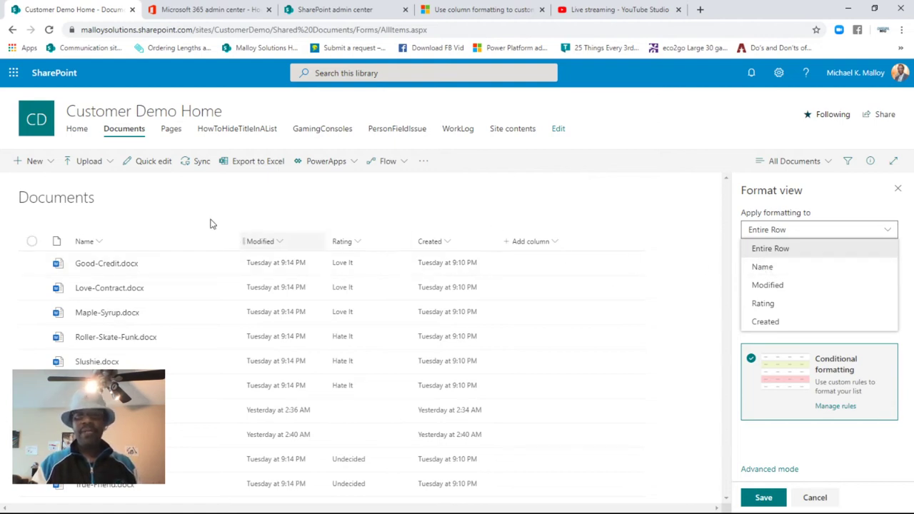
mouse_move(105, 288)
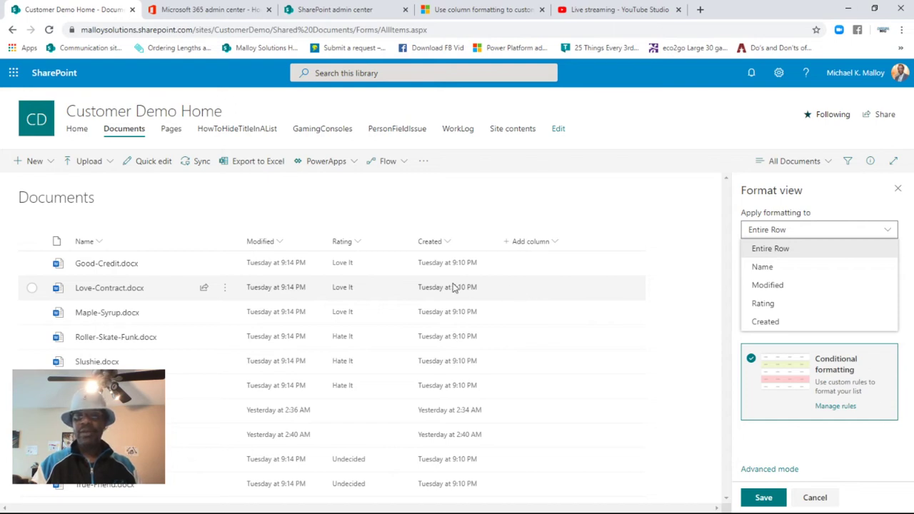
click(764, 270)
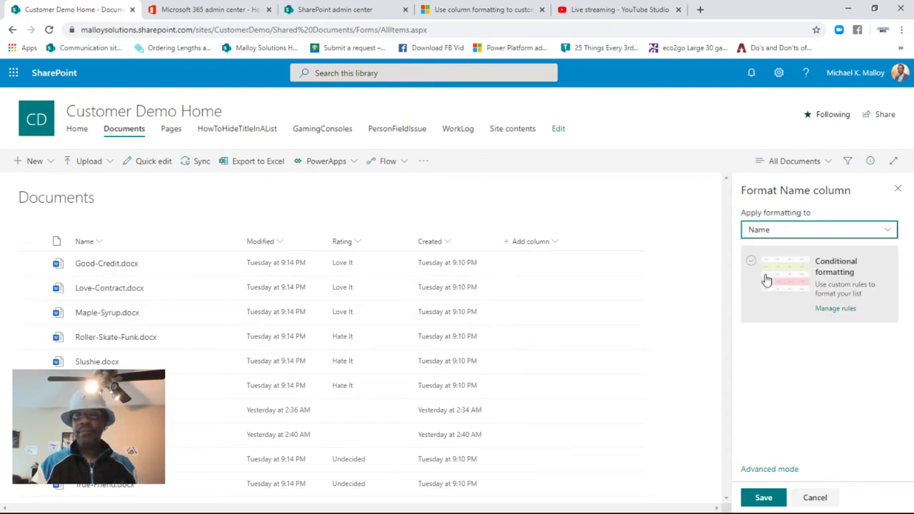
click(830, 293)
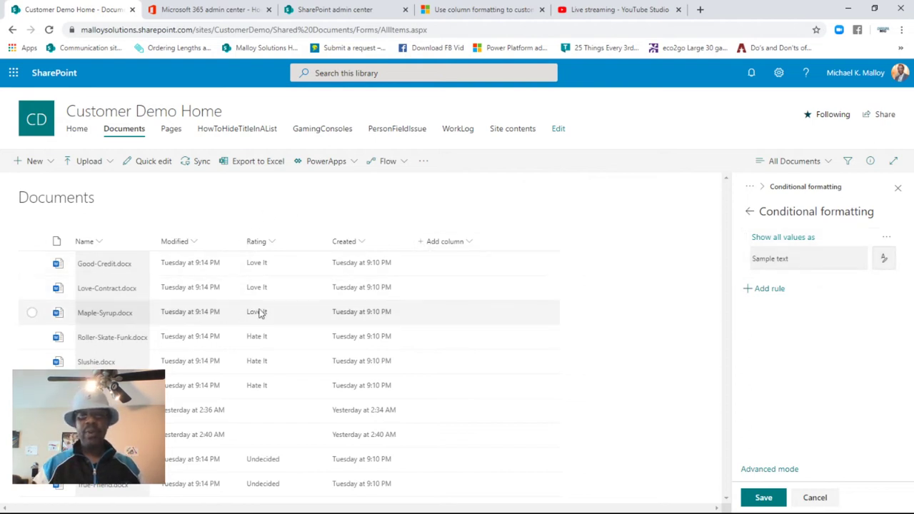
click(885, 261)
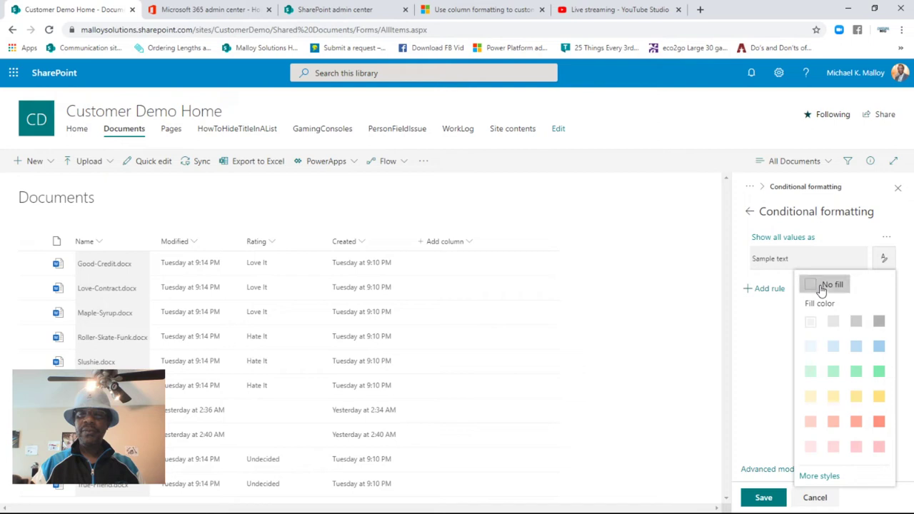
click(822, 286)
Style the Name column rule's text with a standard green font color and bold.
click(883, 262)
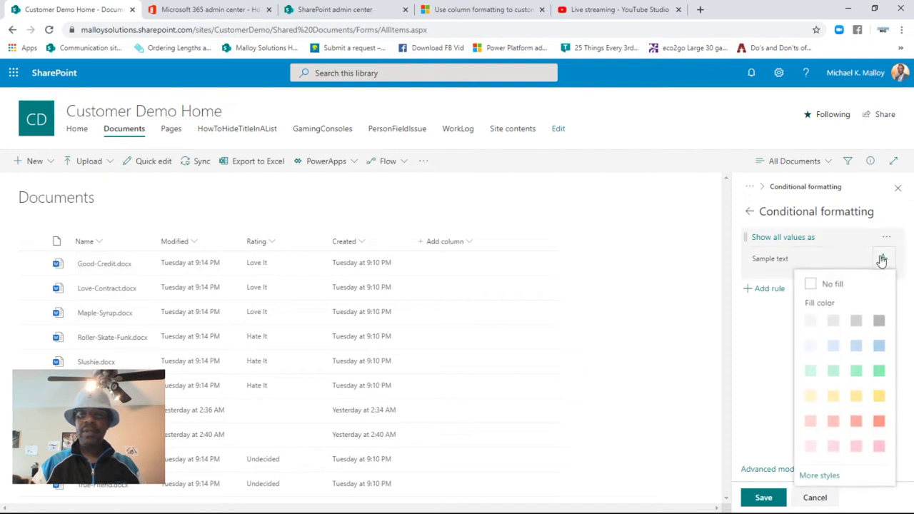
click(820, 476)
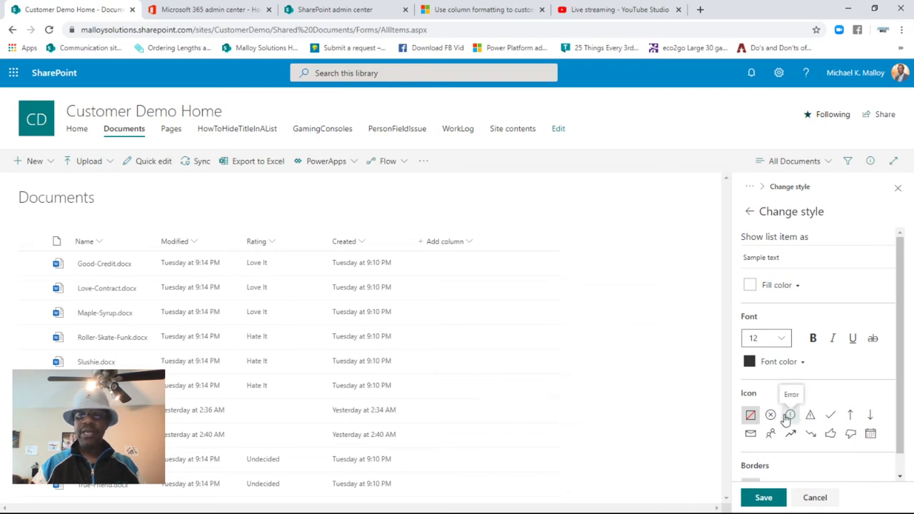
click(787, 369)
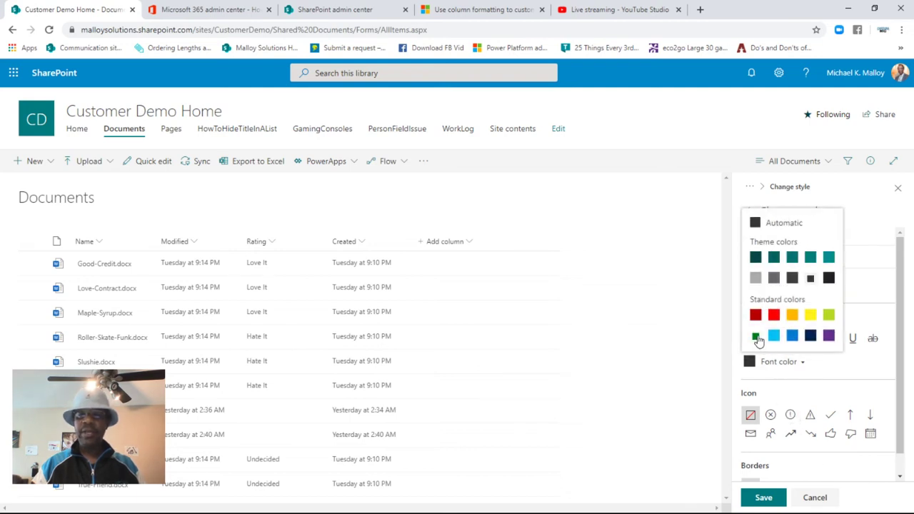
click(758, 340)
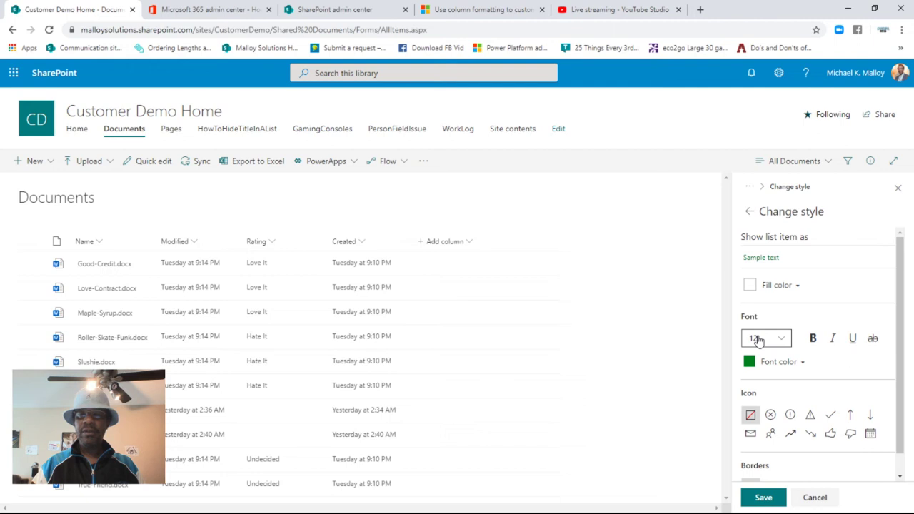
click(761, 498)
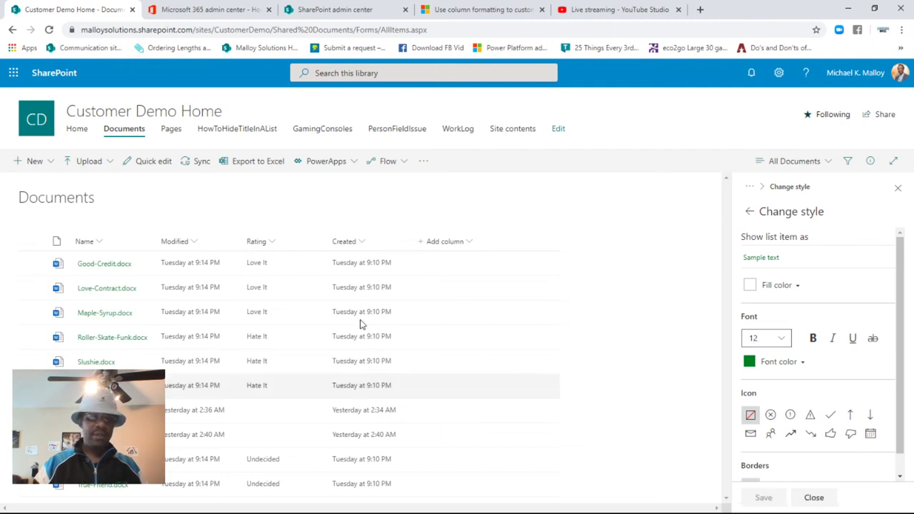
click(815, 340)
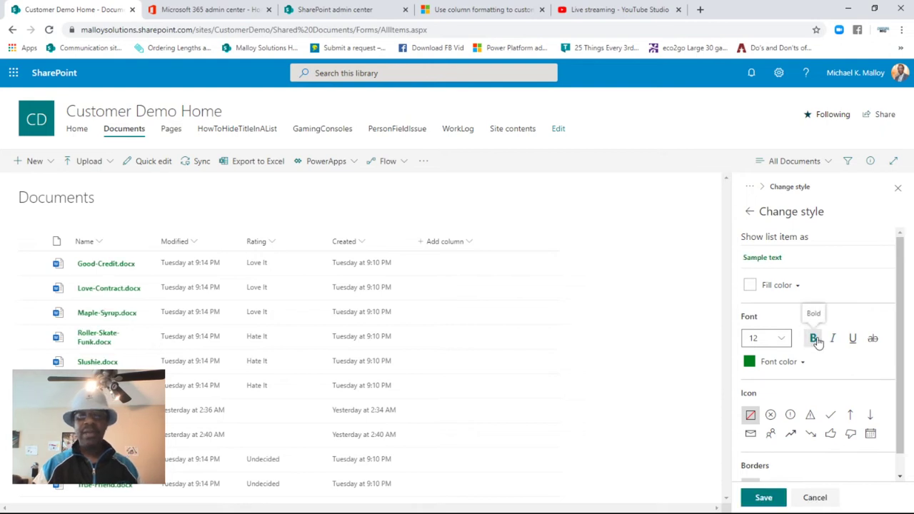
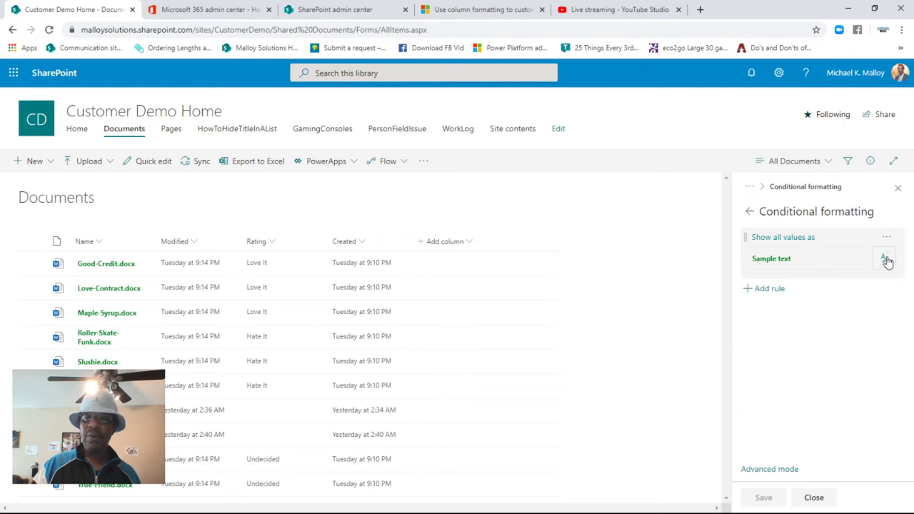
Edit the Name column's "Show all values as" rule so its condition uses the Rating column.
click(886, 237)
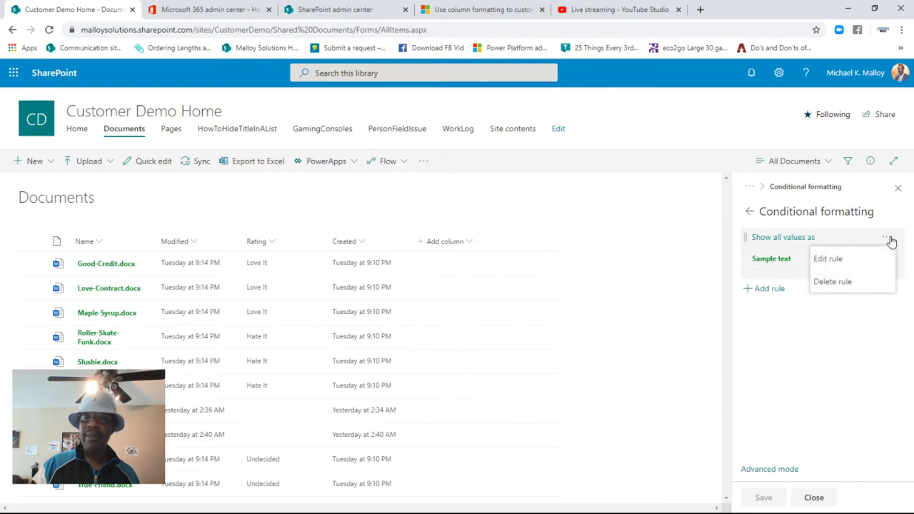
click(829, 261)
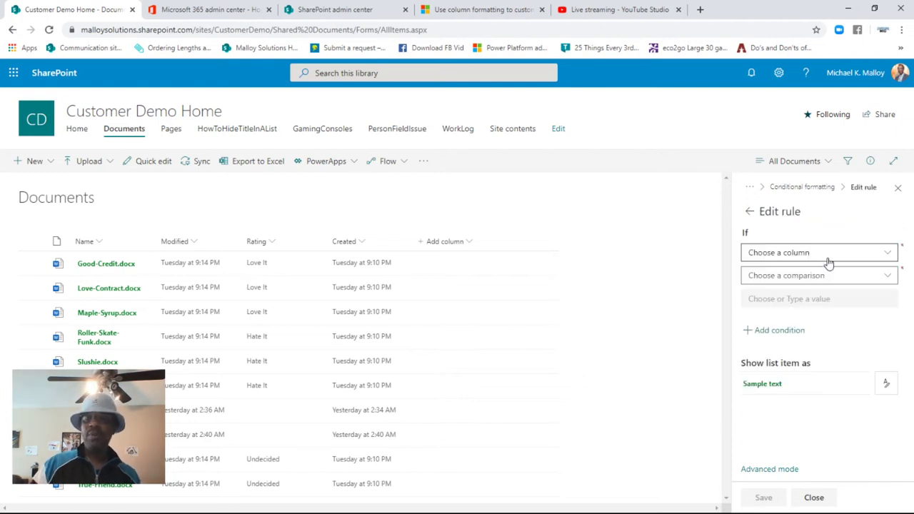
click(887, 261)
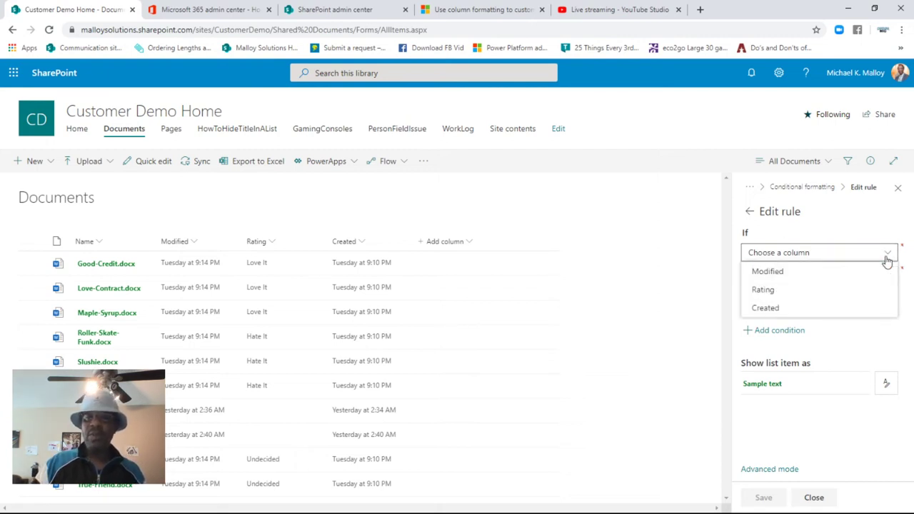
click(783, 290)
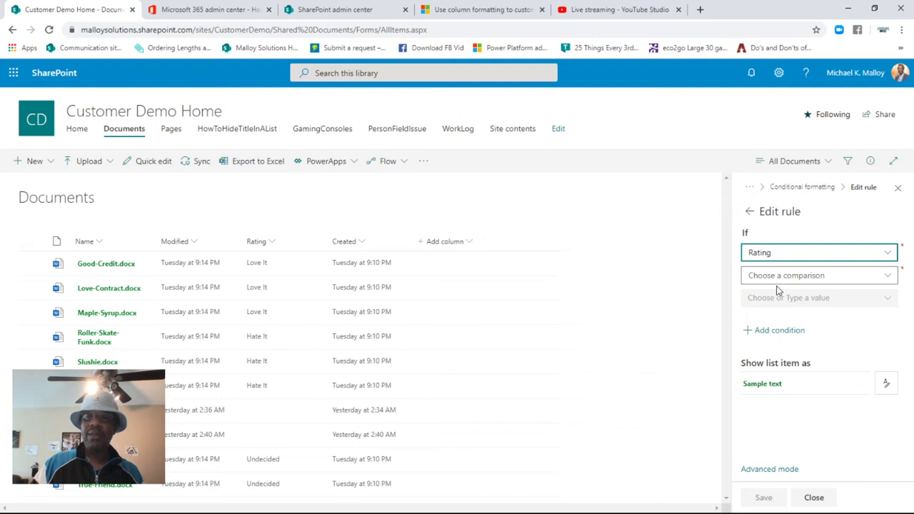
click(890, 256)
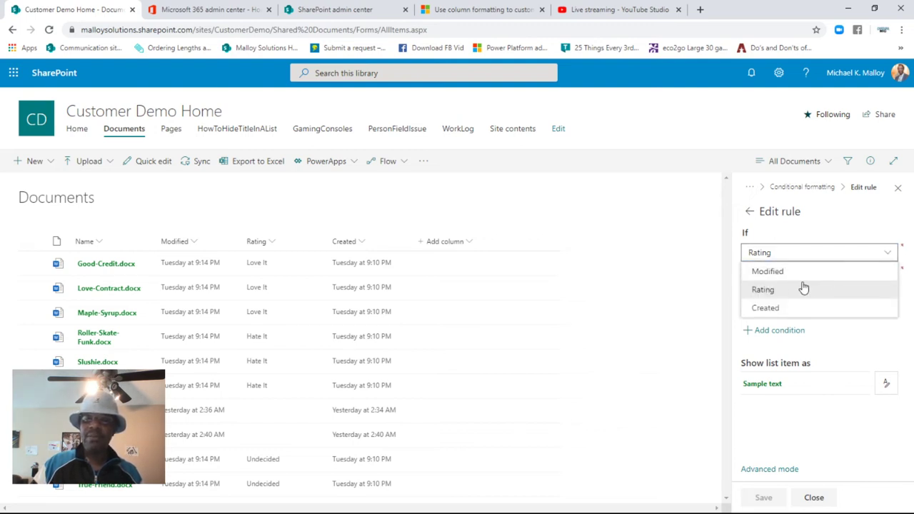
click(810, 245)
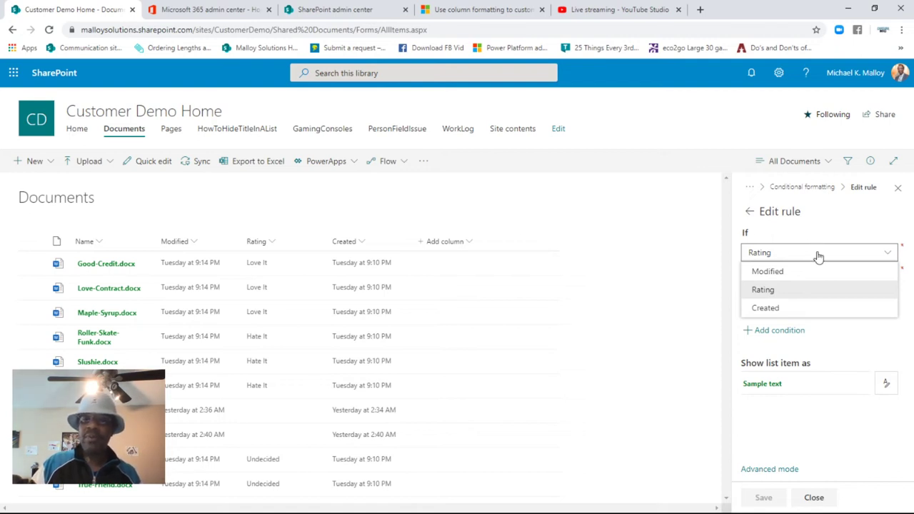
click(772, 291)
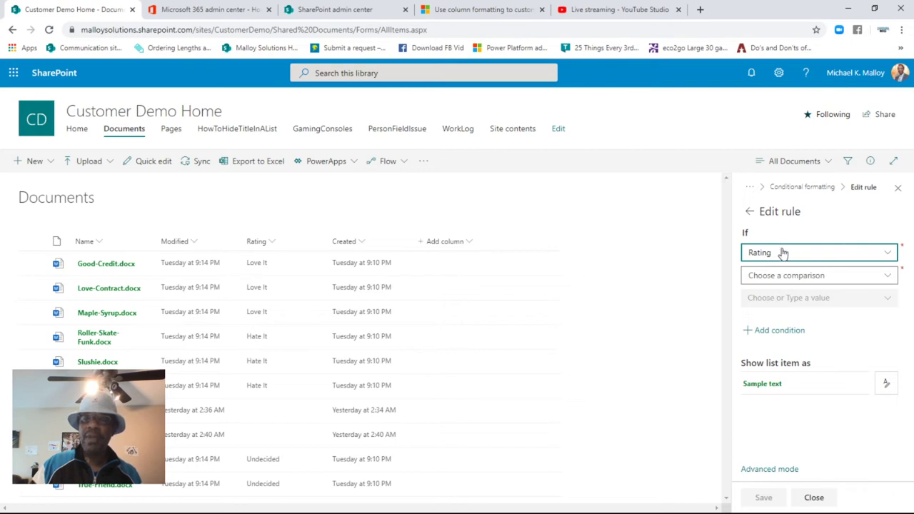
Set the Rating condition to "is equal to" Love It and save the rule.
click(887, 284)
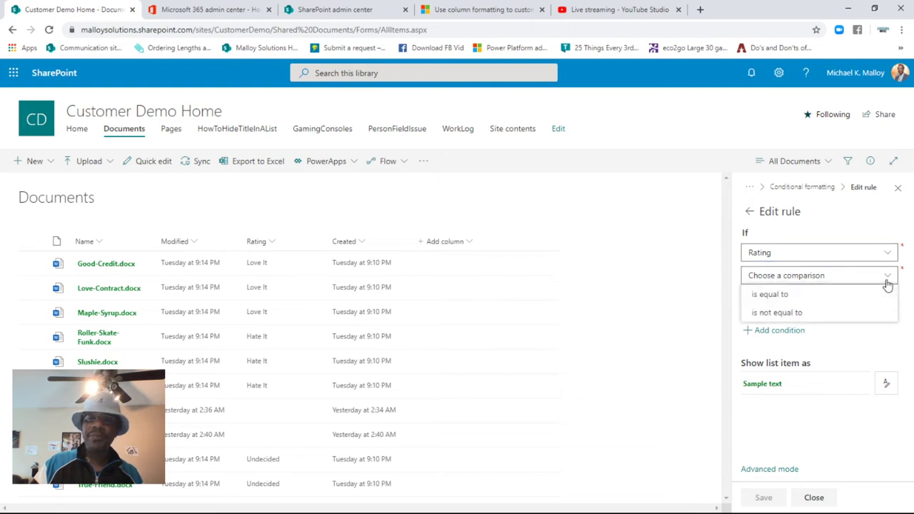
click(775, 294)
click(777, 301)
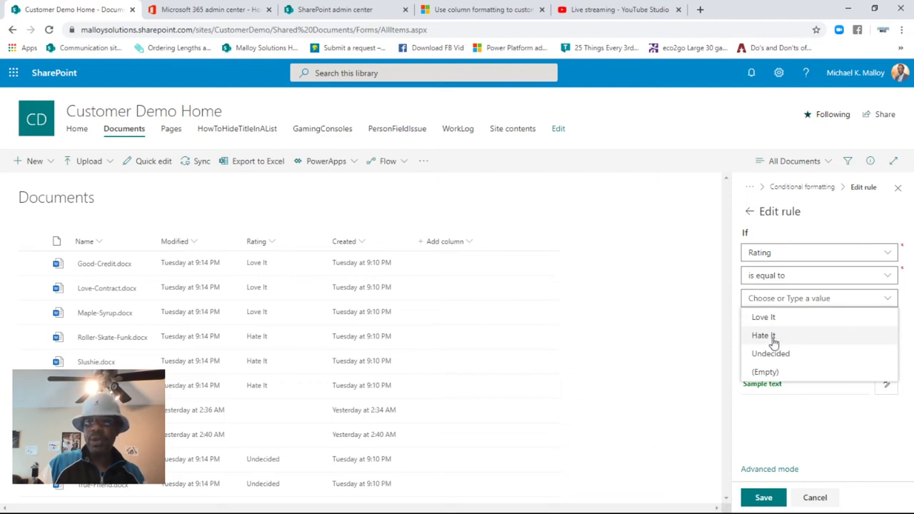
click(768, 319)
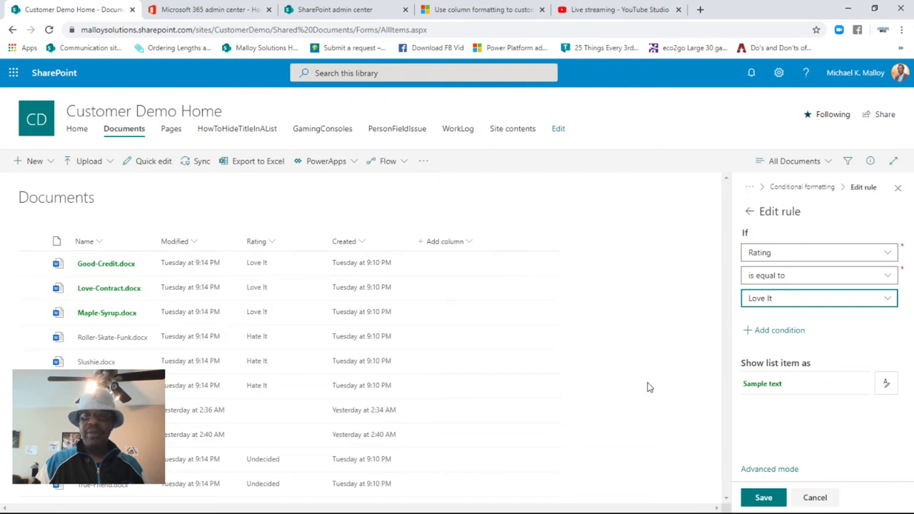
click(766, 499)
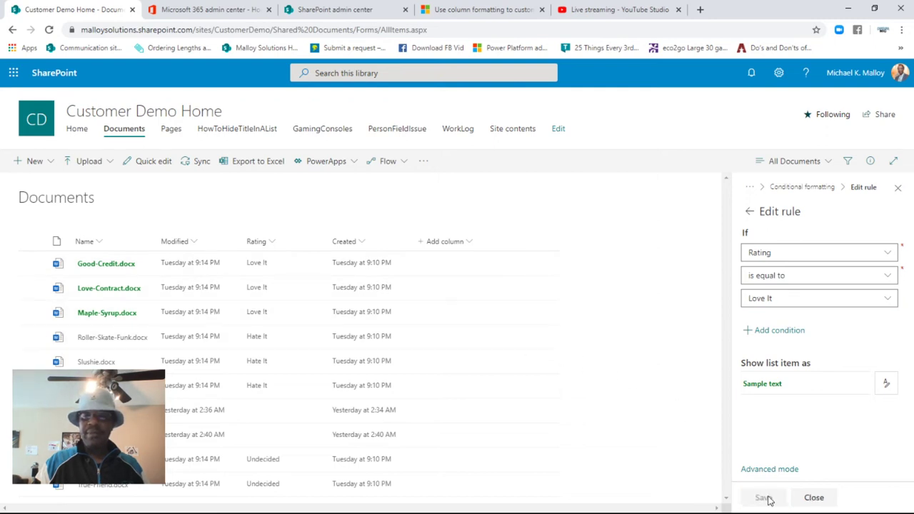
Close the rule editor and bulk-set the Rating of the two unrated documents to Love It.
click(813, 498)
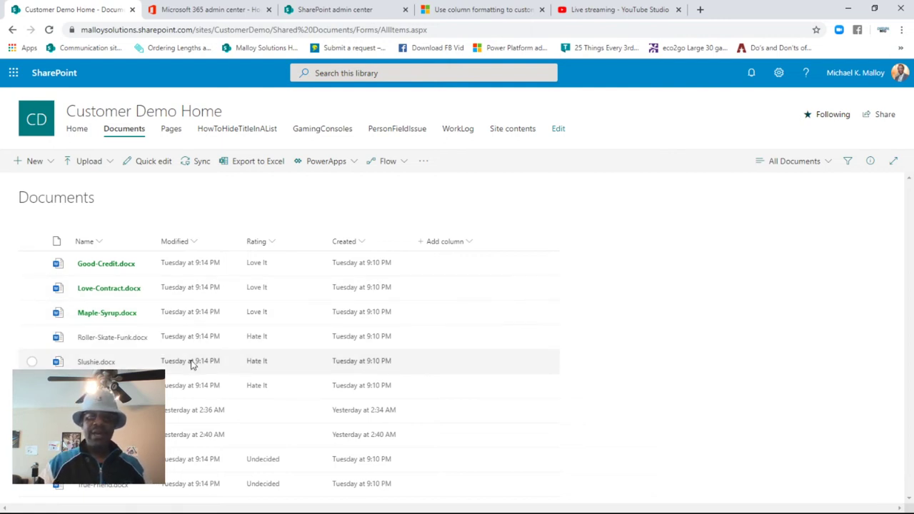
click(32, 339)
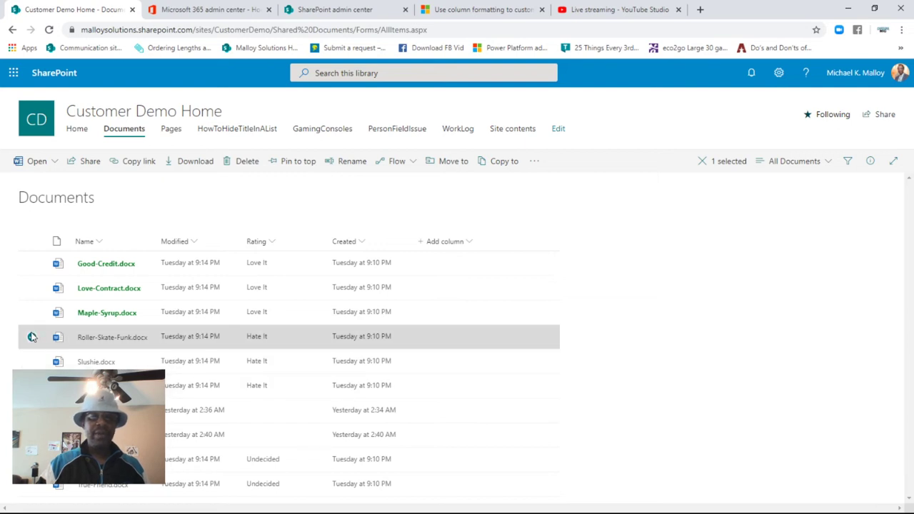
click(33, 337)
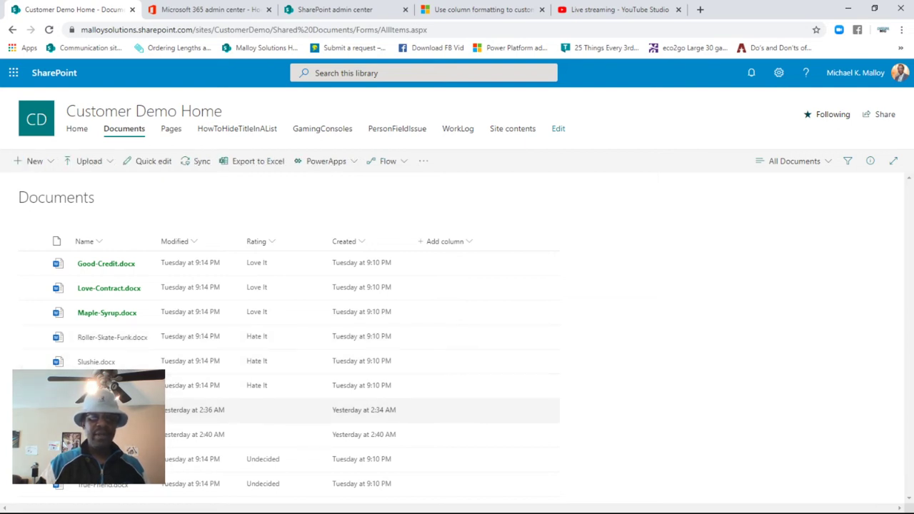
click(32, 410)
click(32, 434)
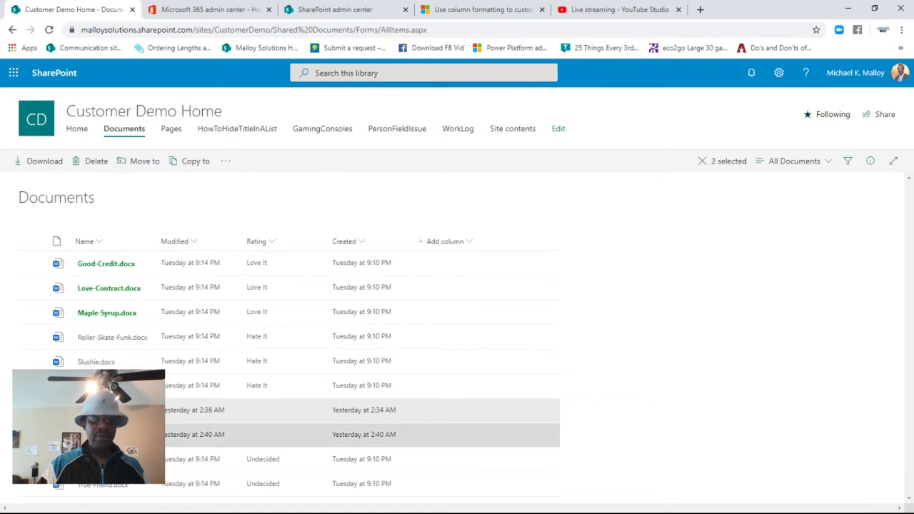
click(868, 165)
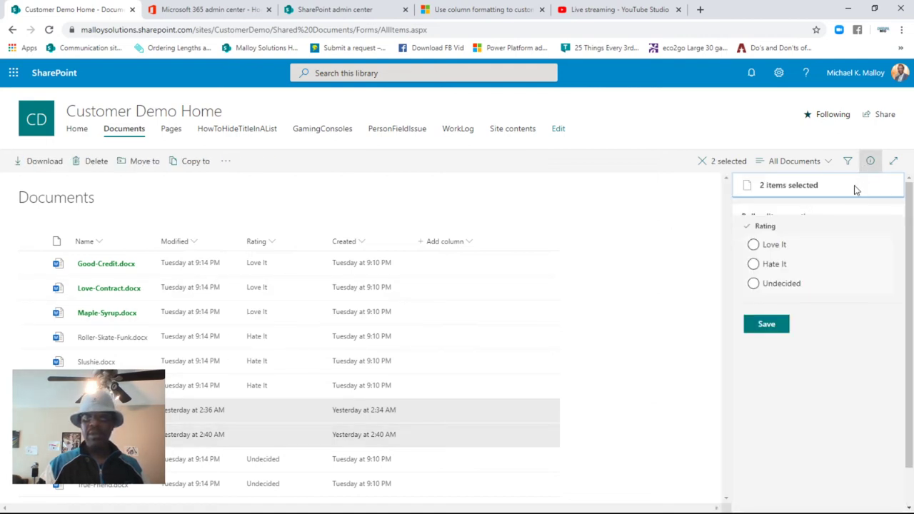
click(754, 244)
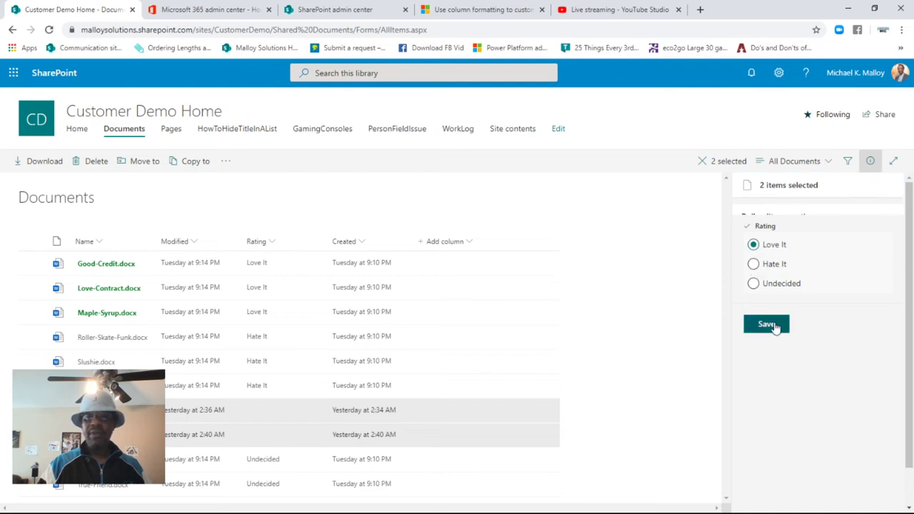
click(767, 324)
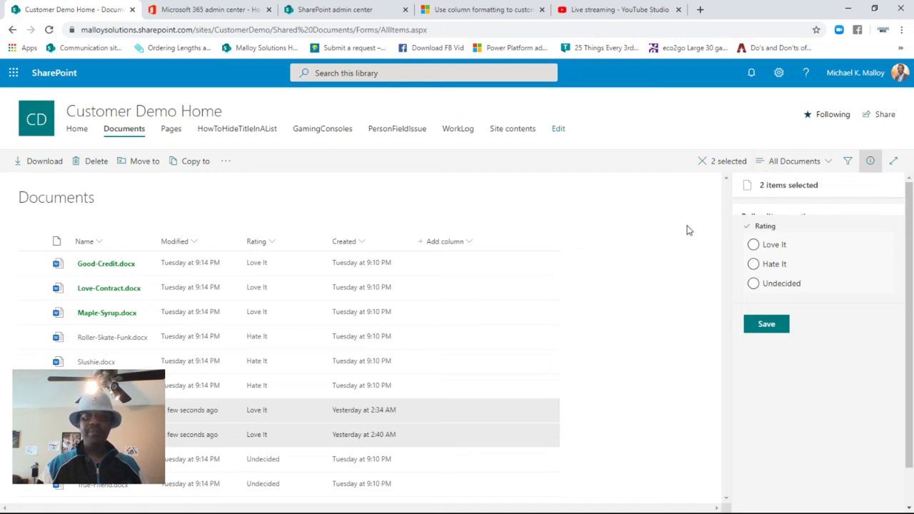
click(707, 168)
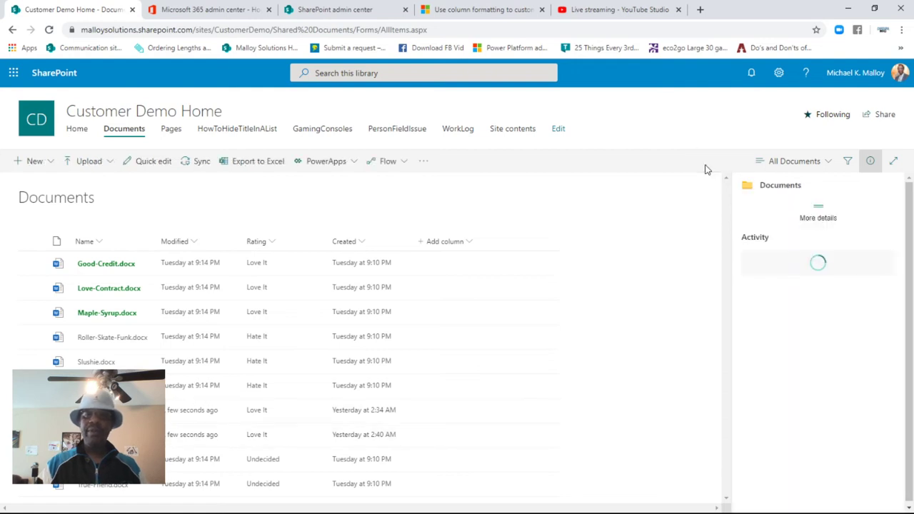
Try to delete the Name column's "If Rating is equal to Love It" rule and save the change.
click(825, 162)
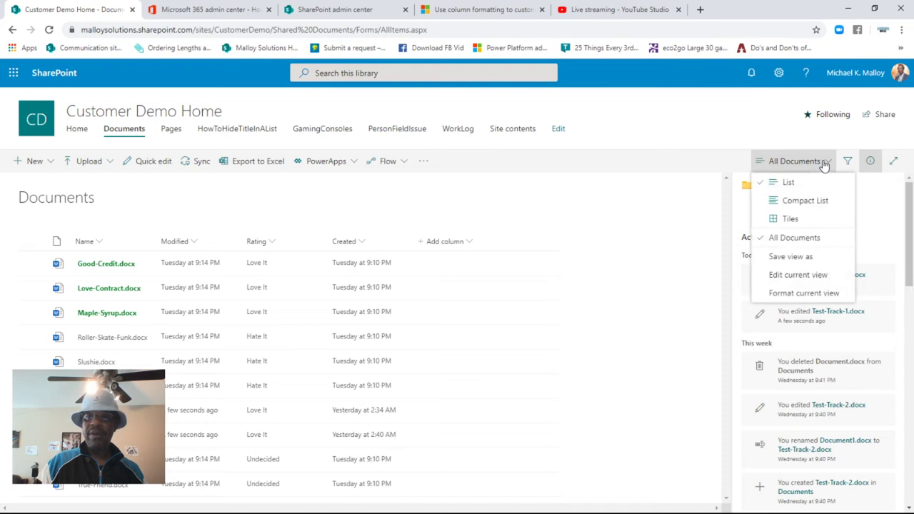
click(788, 295)
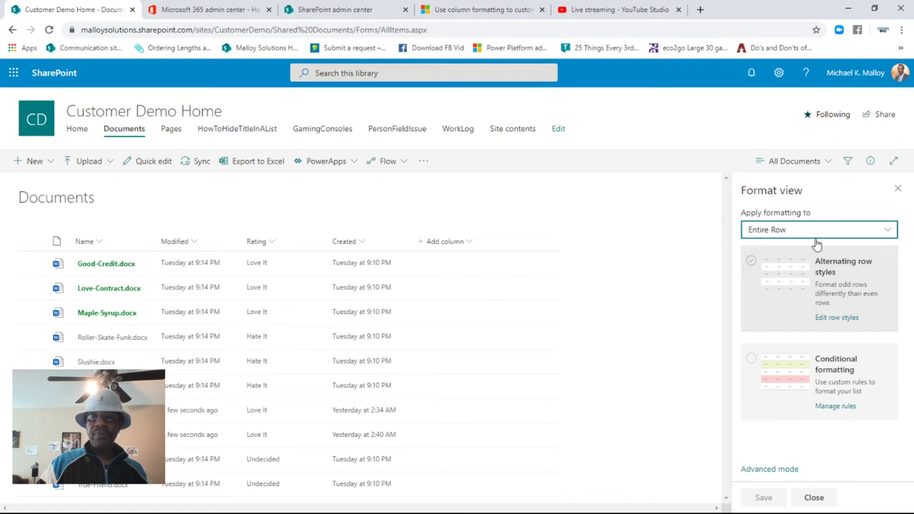
click(890, 232)
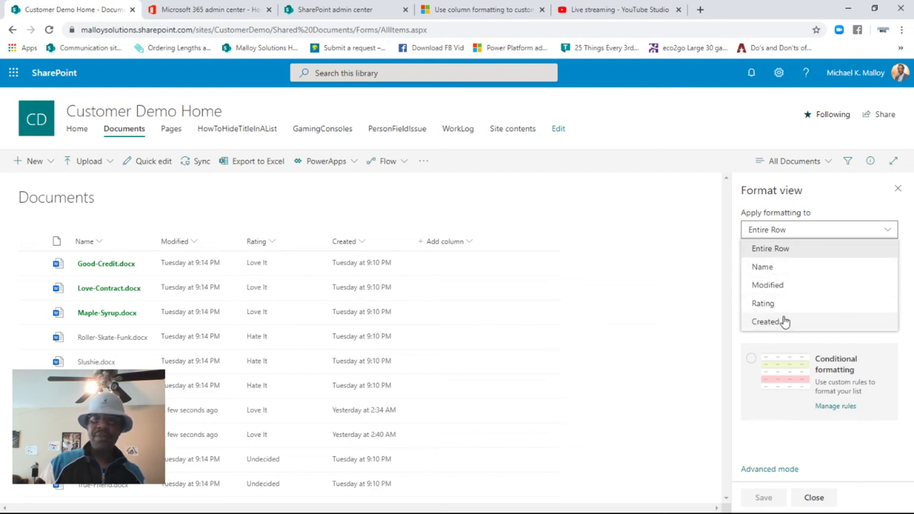
click(762, 267)
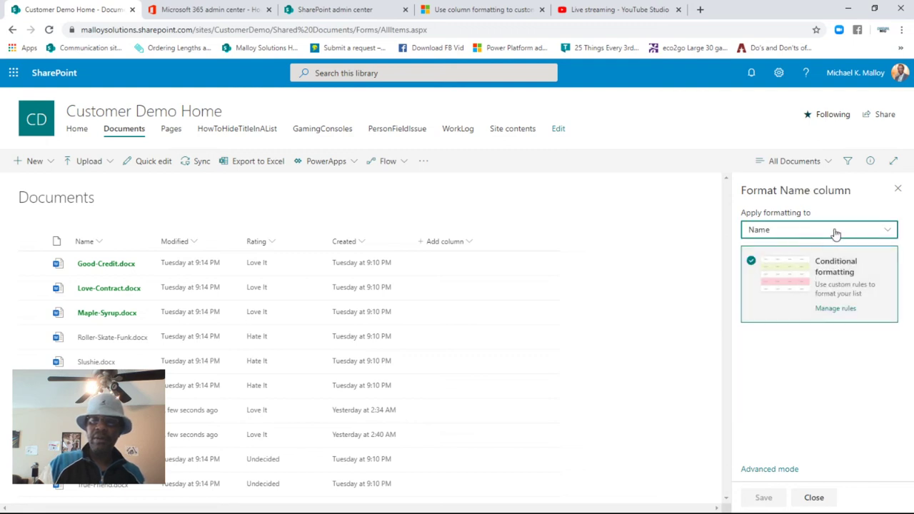
click(889, 230)
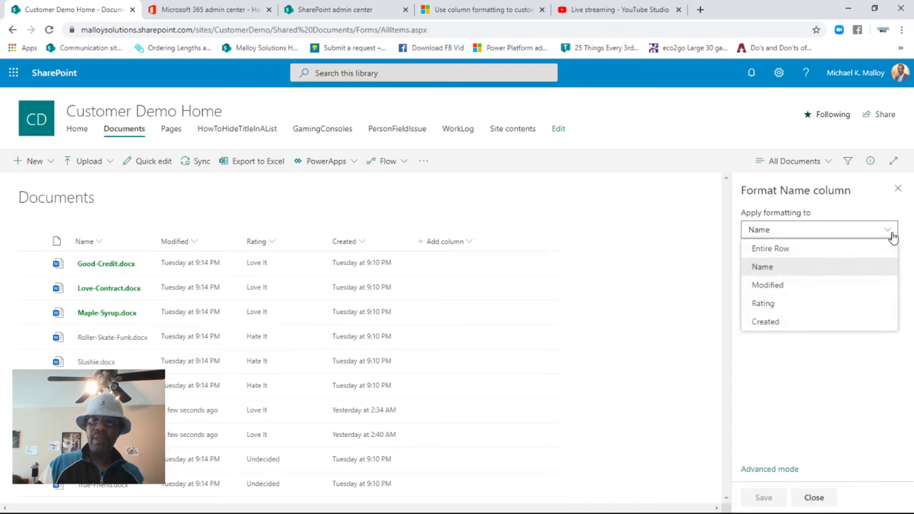
click(763, 268)
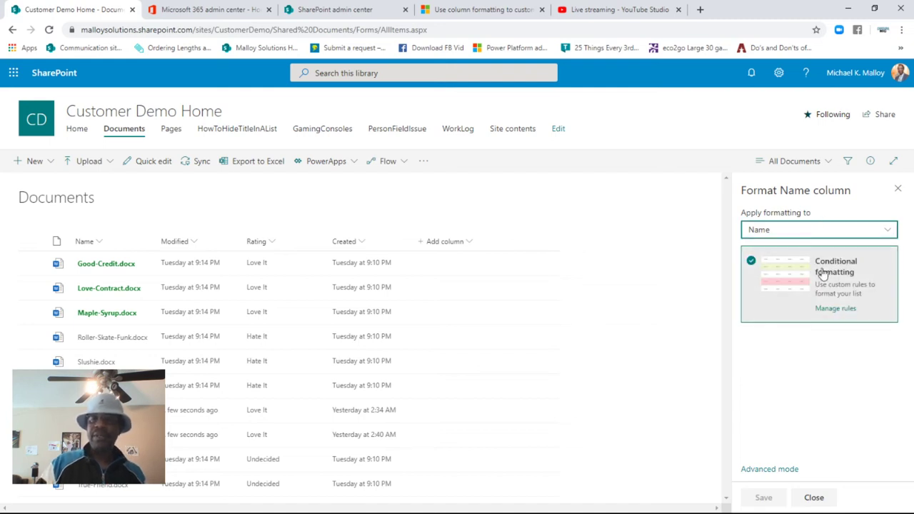
click(832, 309)
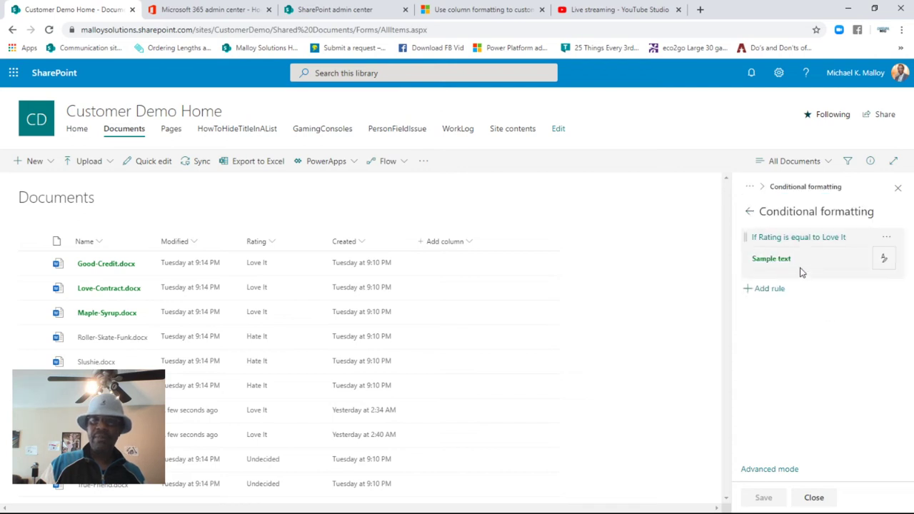
click(886, 238)
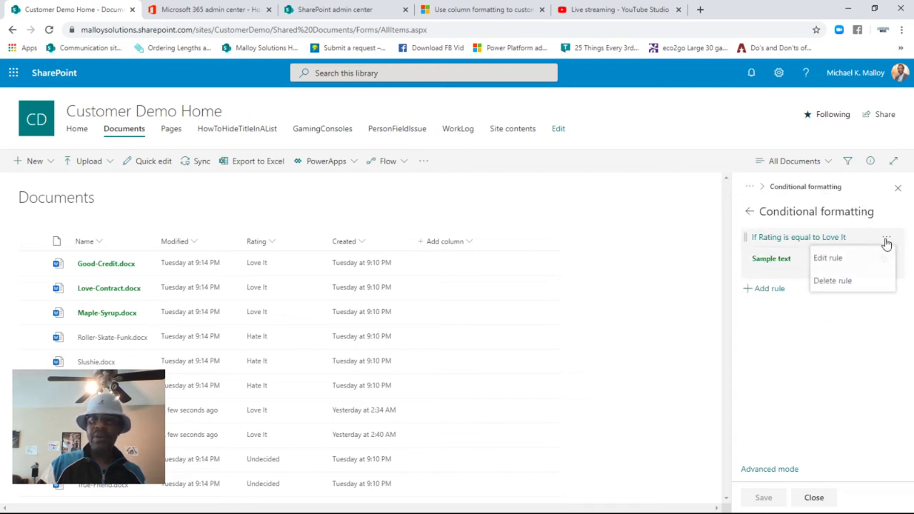
click(832, 281)
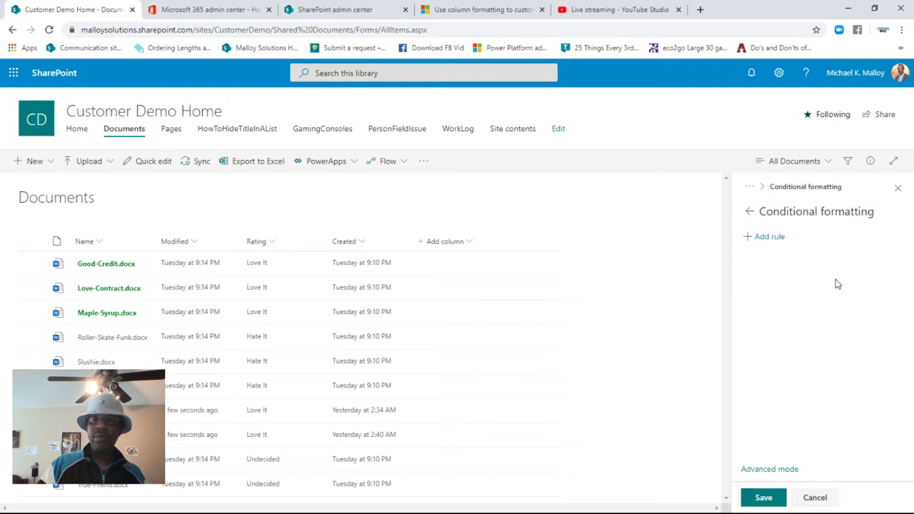
click(764, 498)
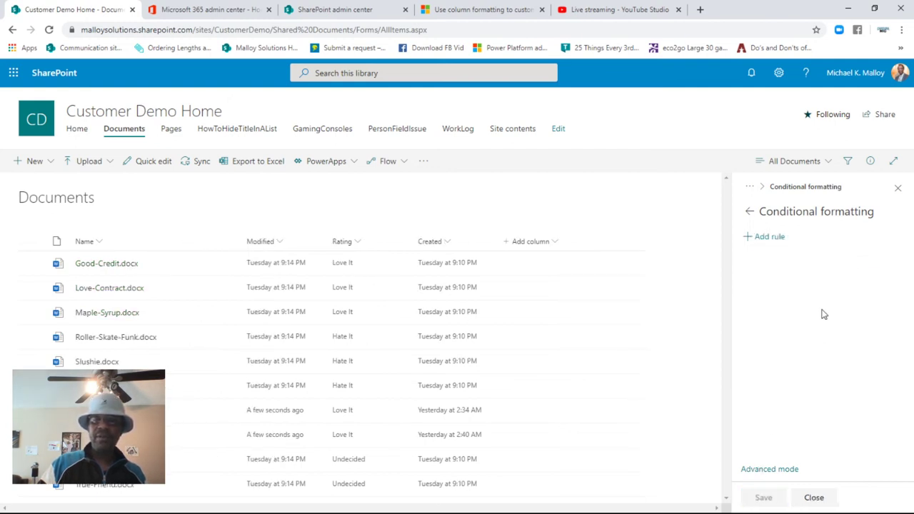
click(814, 498)
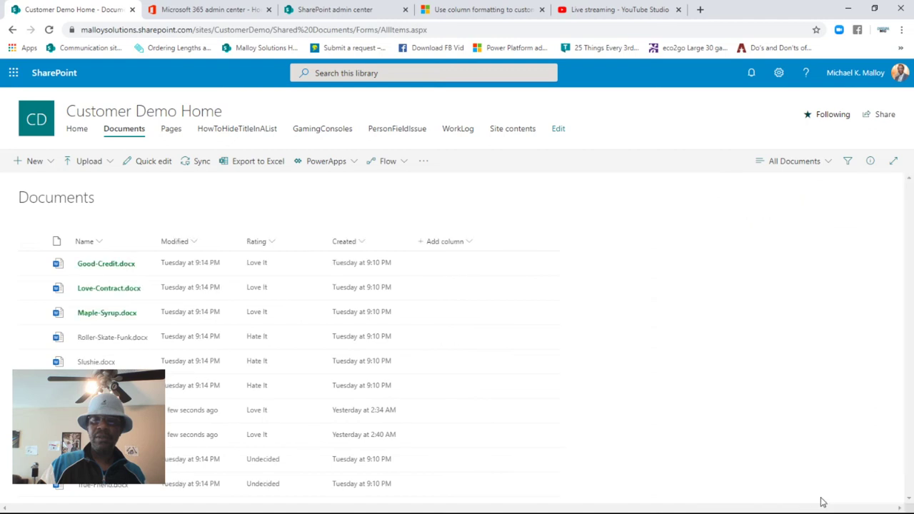
Reload the document library page to check the Name column's formatting.
click(816, 163)
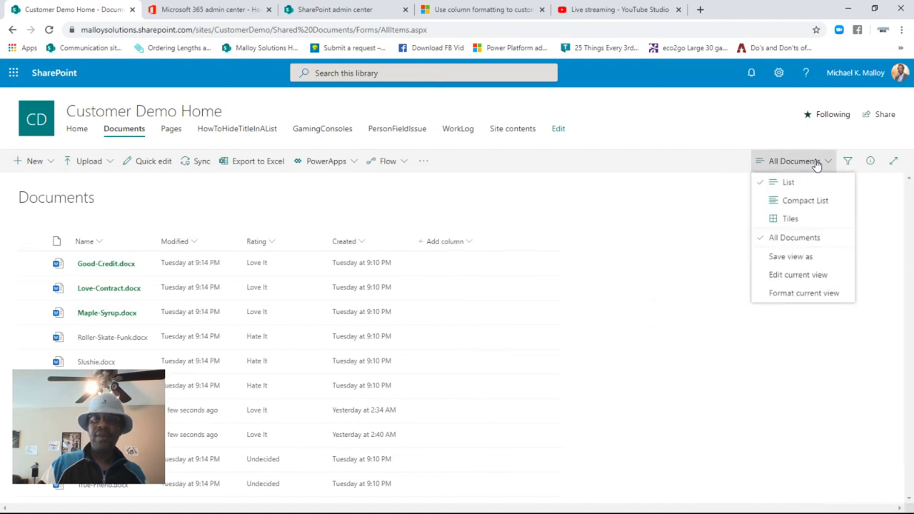
click(475, 188)
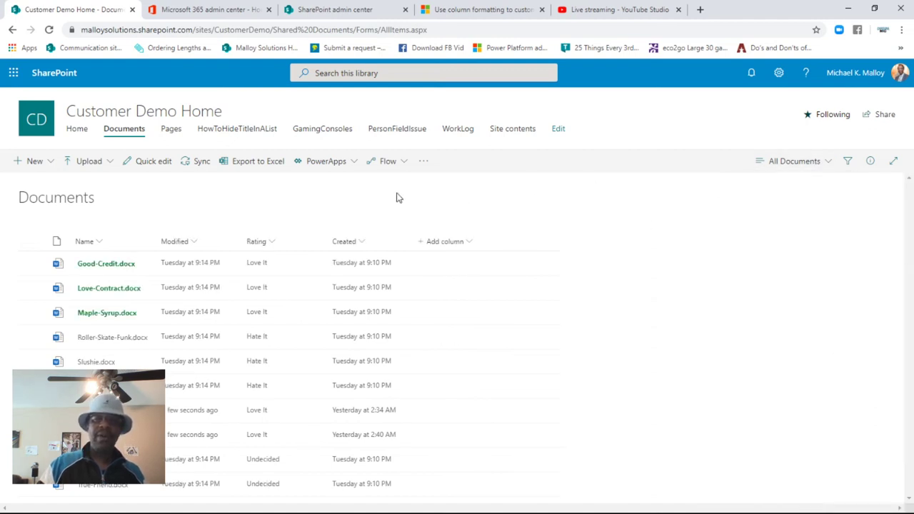
click(50, 31)
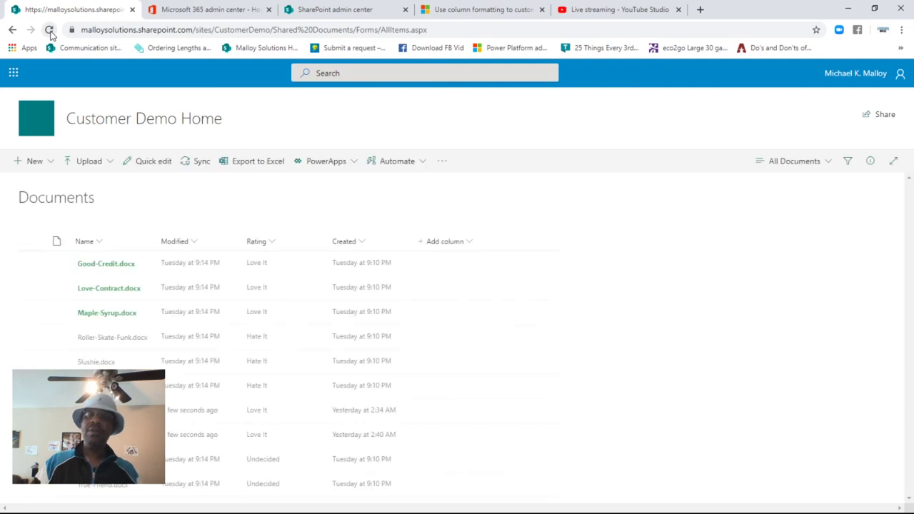
Turn off conditional formatting for the Name column, save the change, and reload the library page.
click(826, 166)
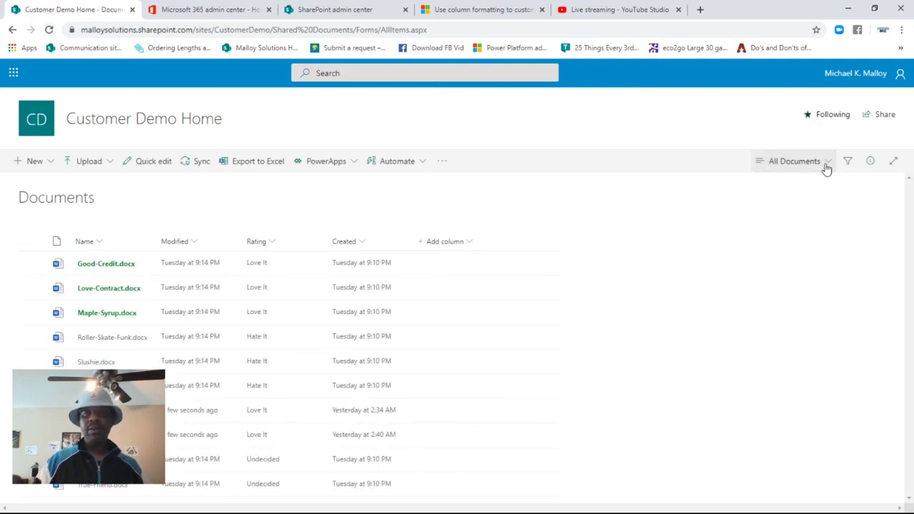
click(829, 163)
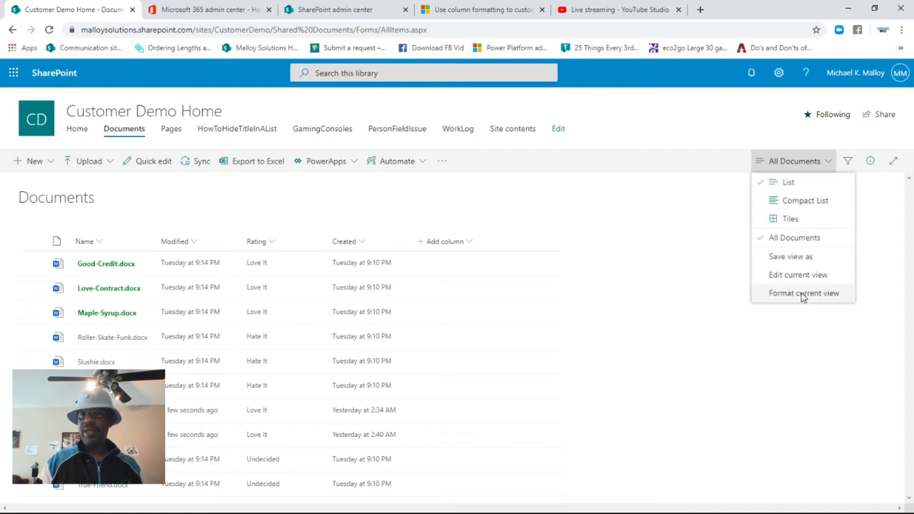
click(803, 296)
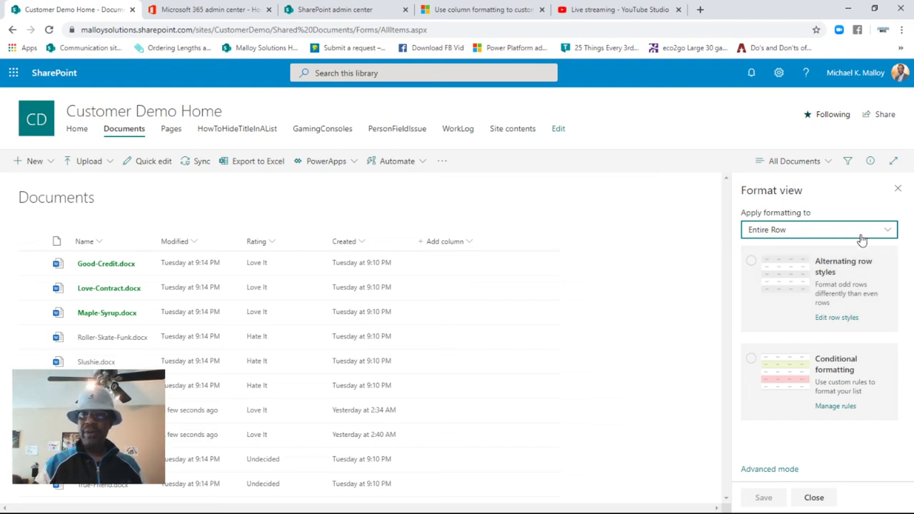
click(887, 231)
click(767, 269)
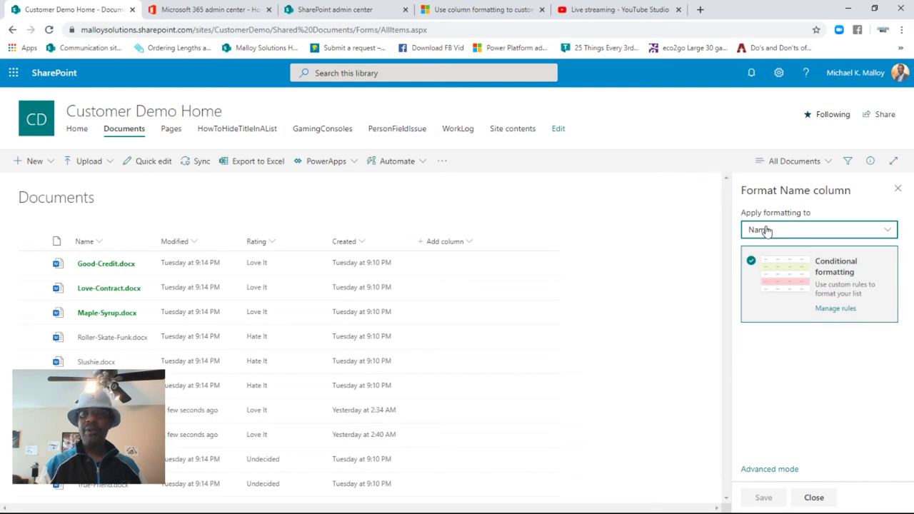
click(890, 230)
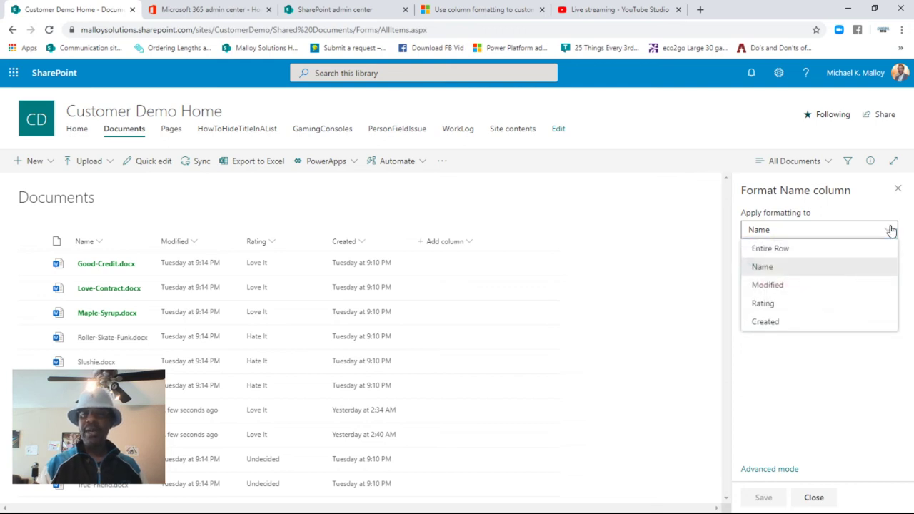
click(806, 267)
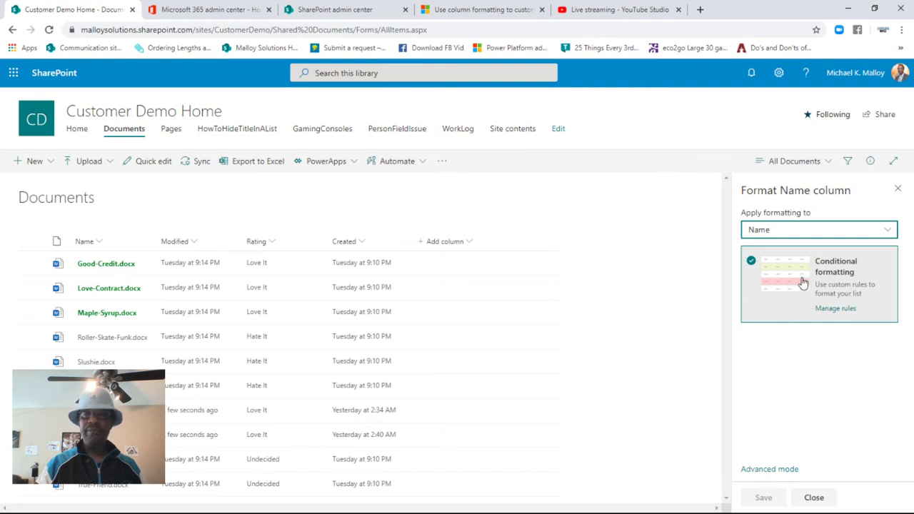
click(752, 263)
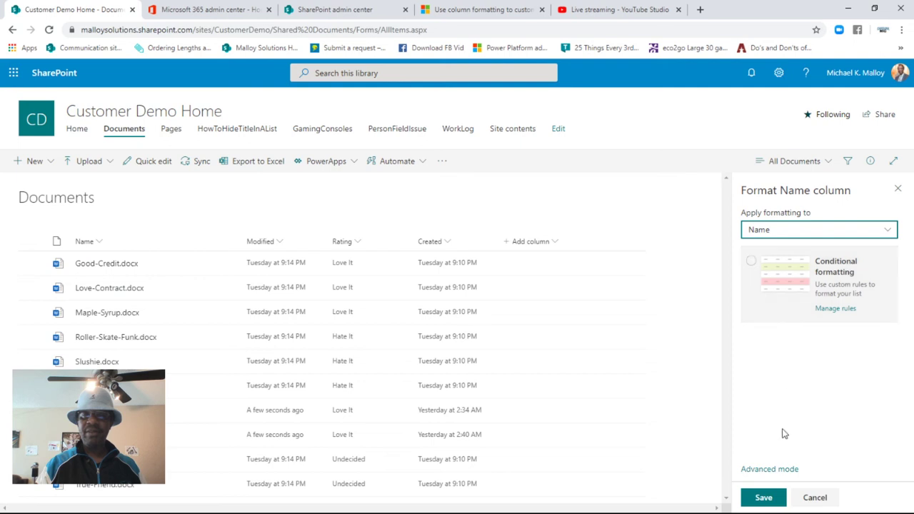
click(774, 504)
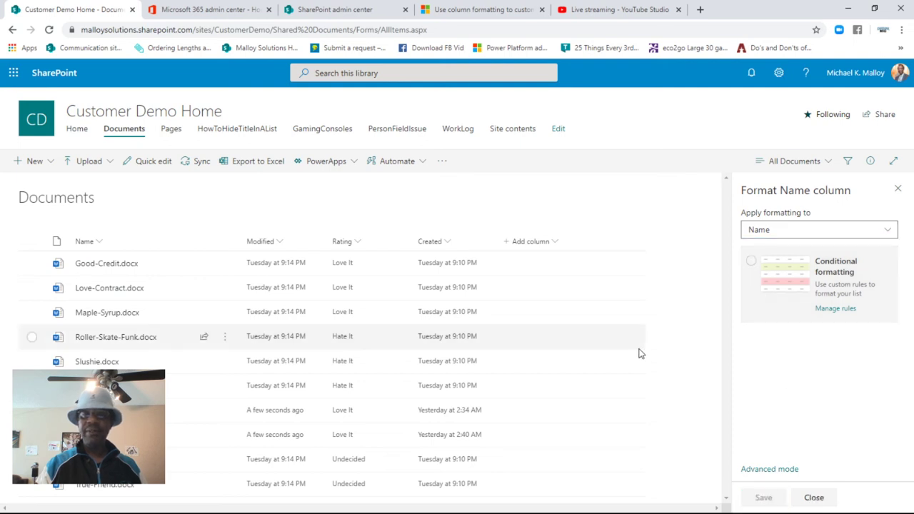
click(898, 189)
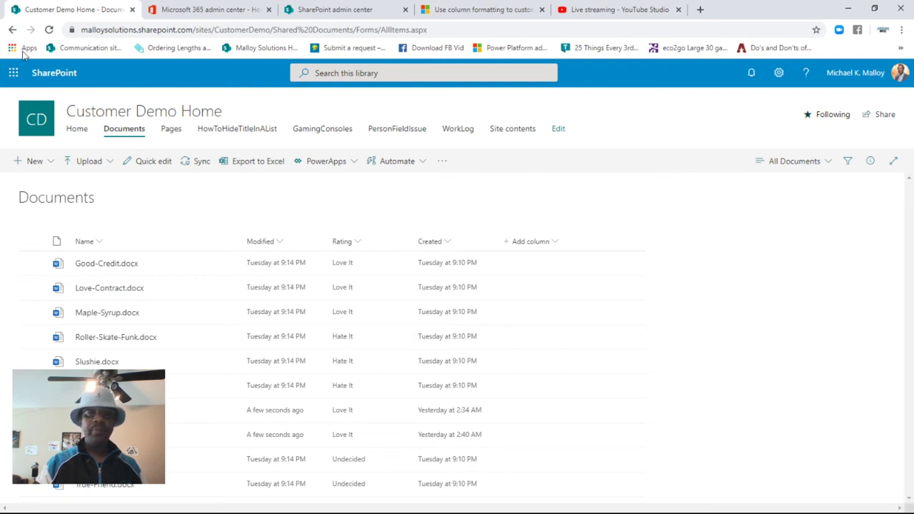
click(48, 30)
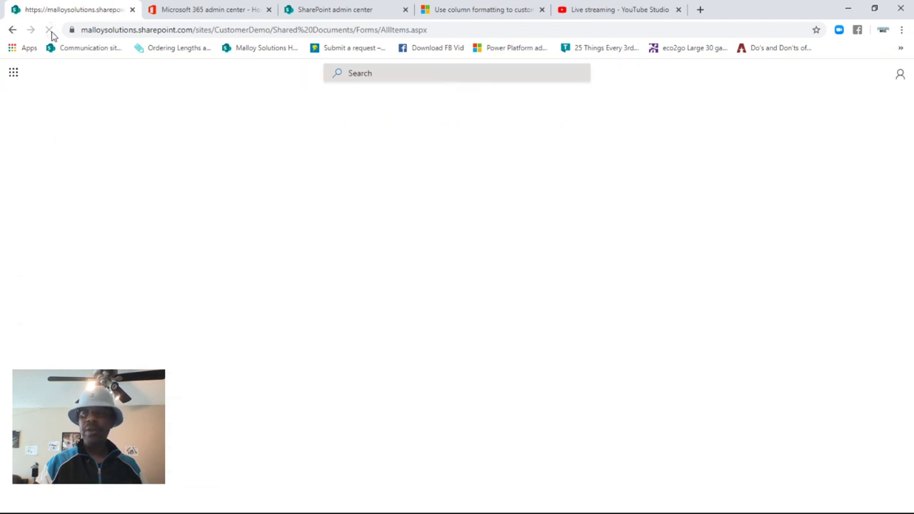